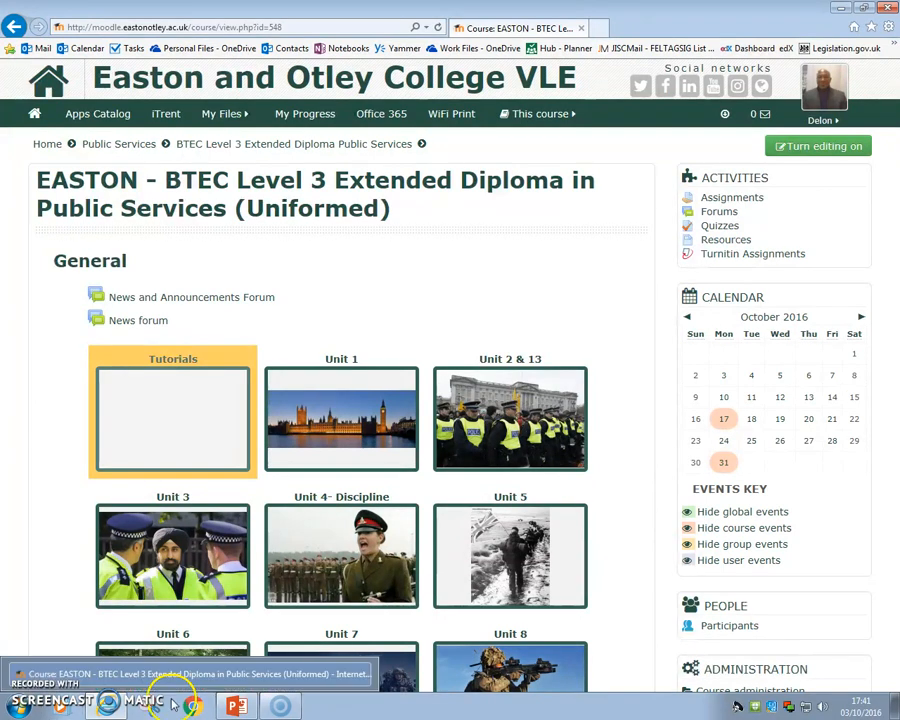
Turn on editing for the course page and go to its Tutorials section.
click(830, 153)
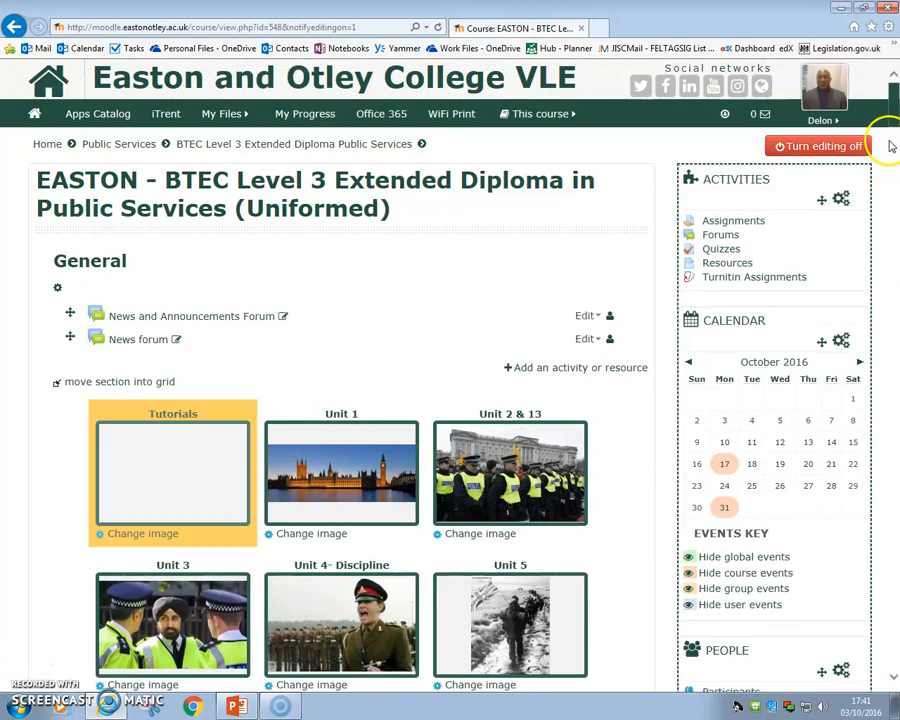
drag(896, 119, 894, 150)
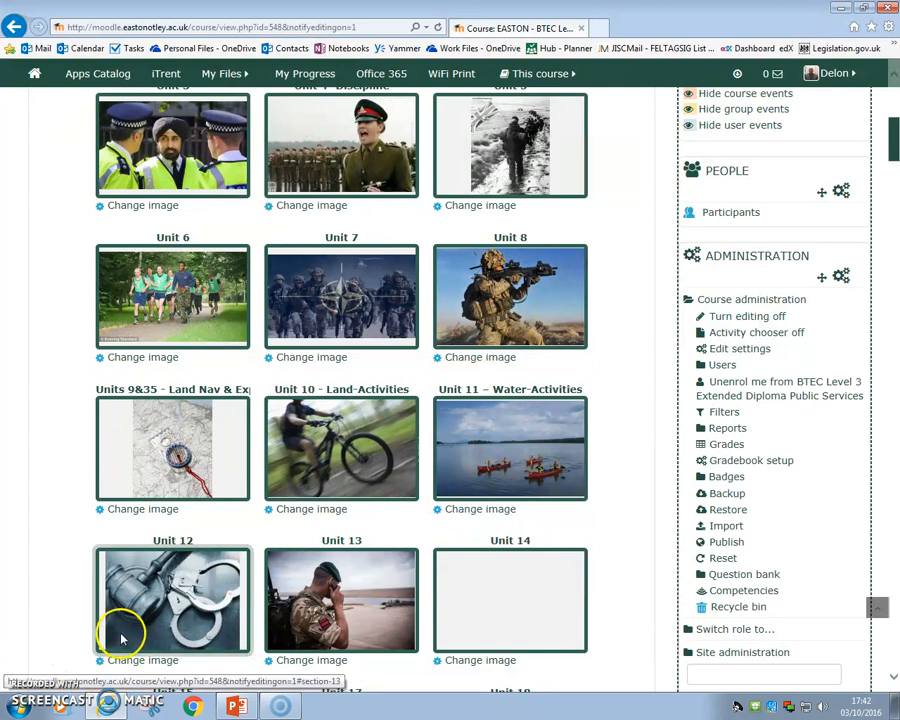
scroll(115, 635, up, 3)
click(172, 280)
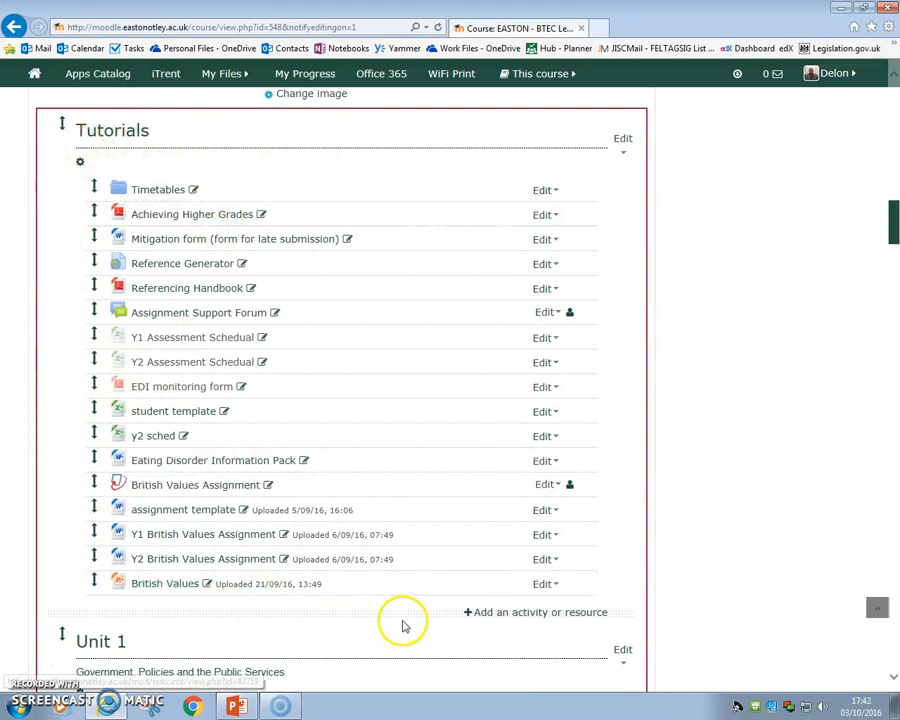
Add a new Turnitin Assignment 2 activity to the Tutorials section.
click(514, 618)
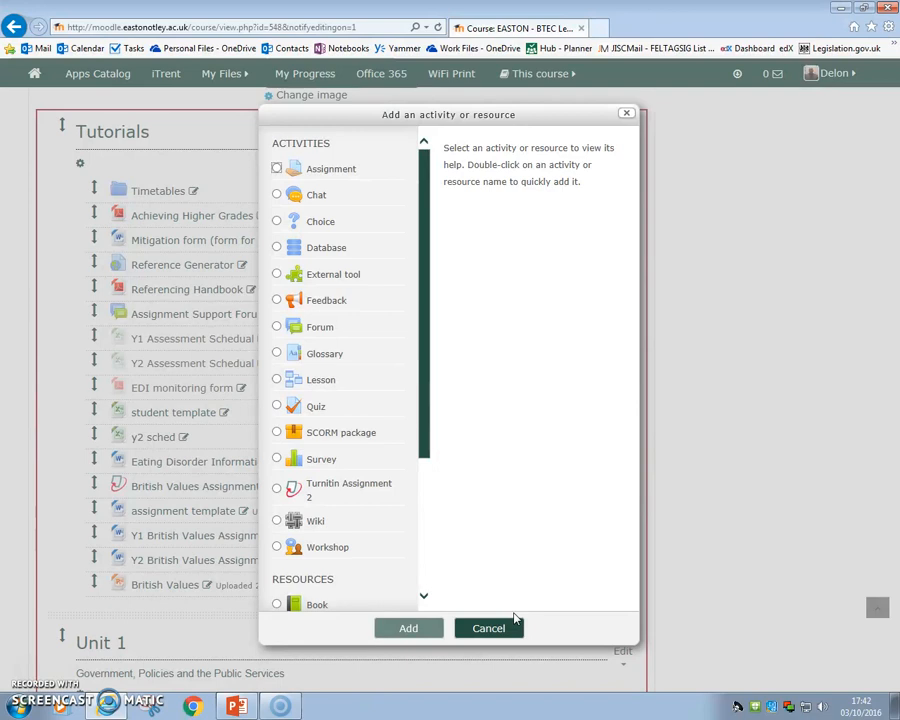
drag(428, 253, 428, 354)
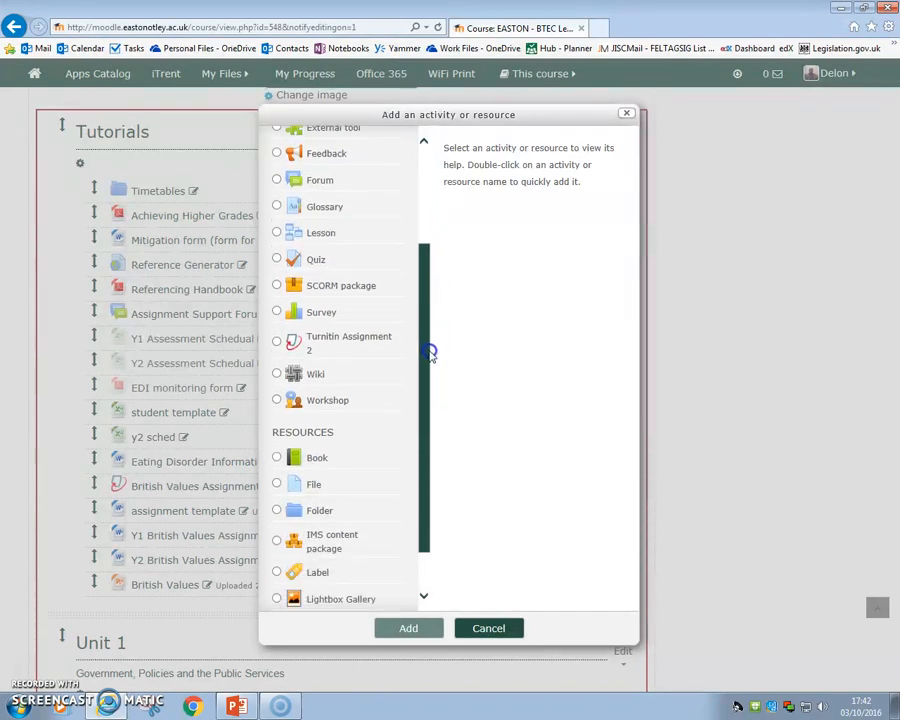
click(276, 340)
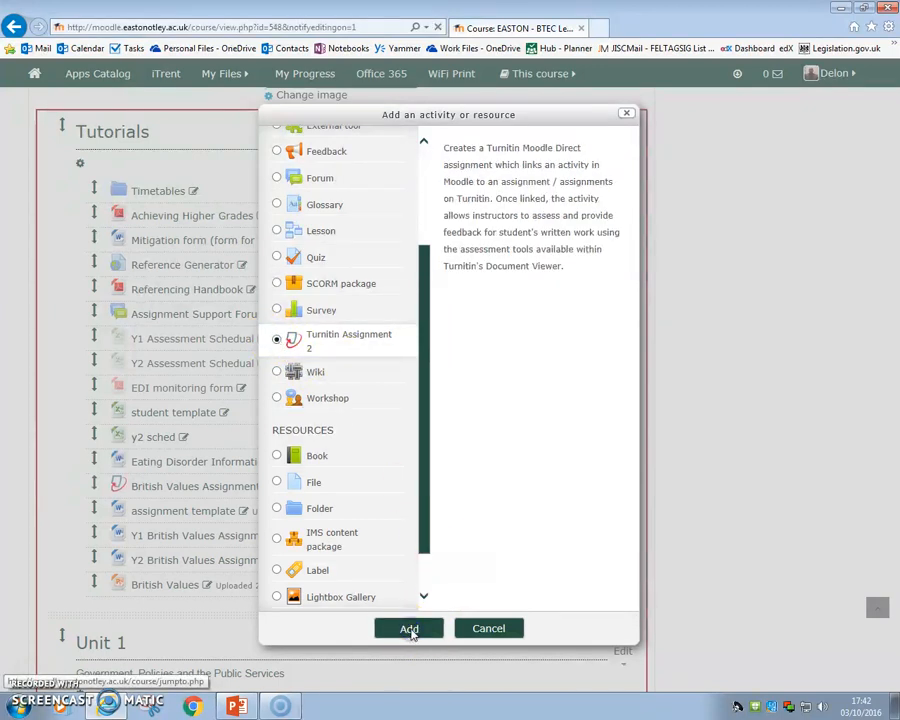
click(409, 630)
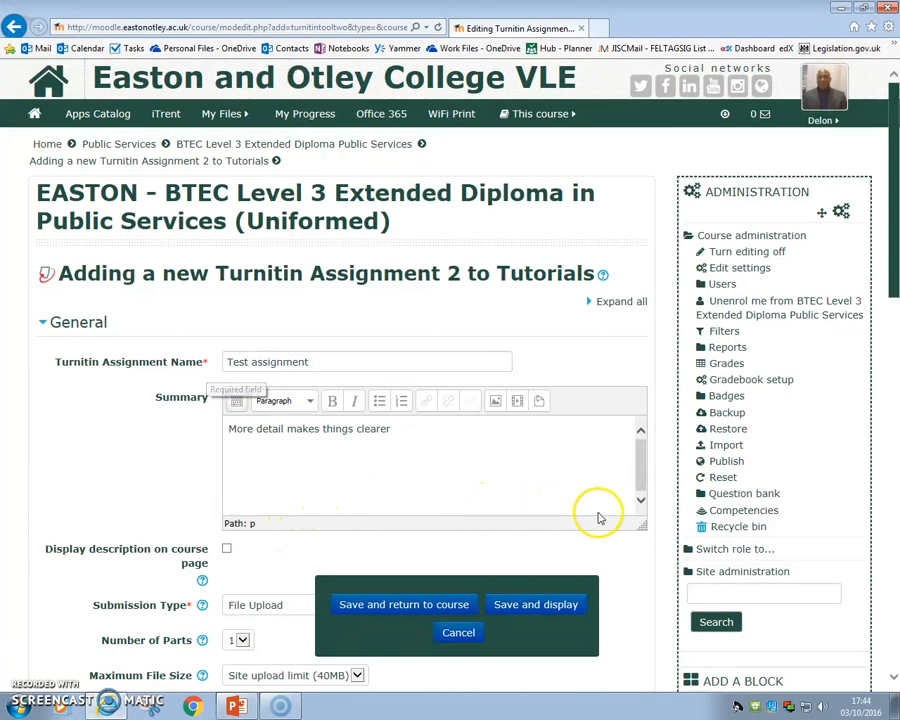
Enable displaying the assignment description on the course page.
scroll(631, 515, down, 3)
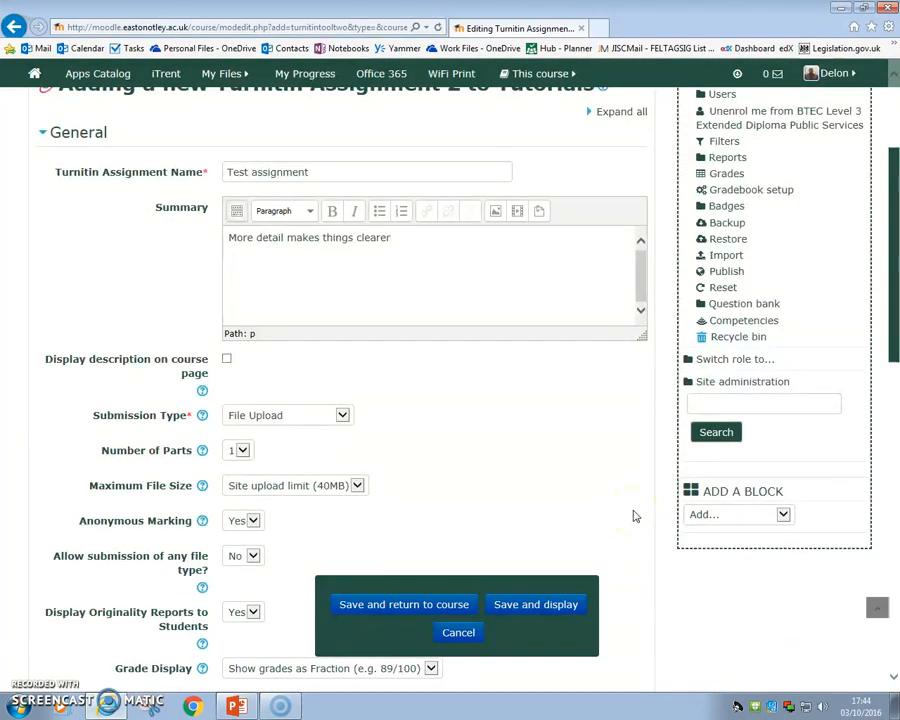
click(226, 362)
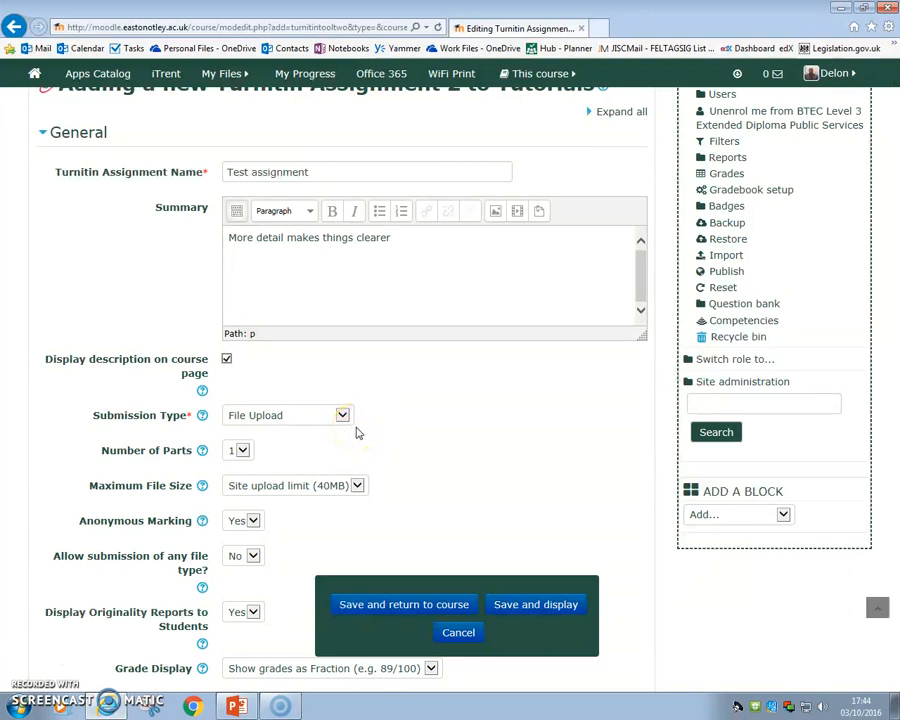
Set Anonymous Marking to No and allow submission of any file type.
scroll(358, 432, down, 2)
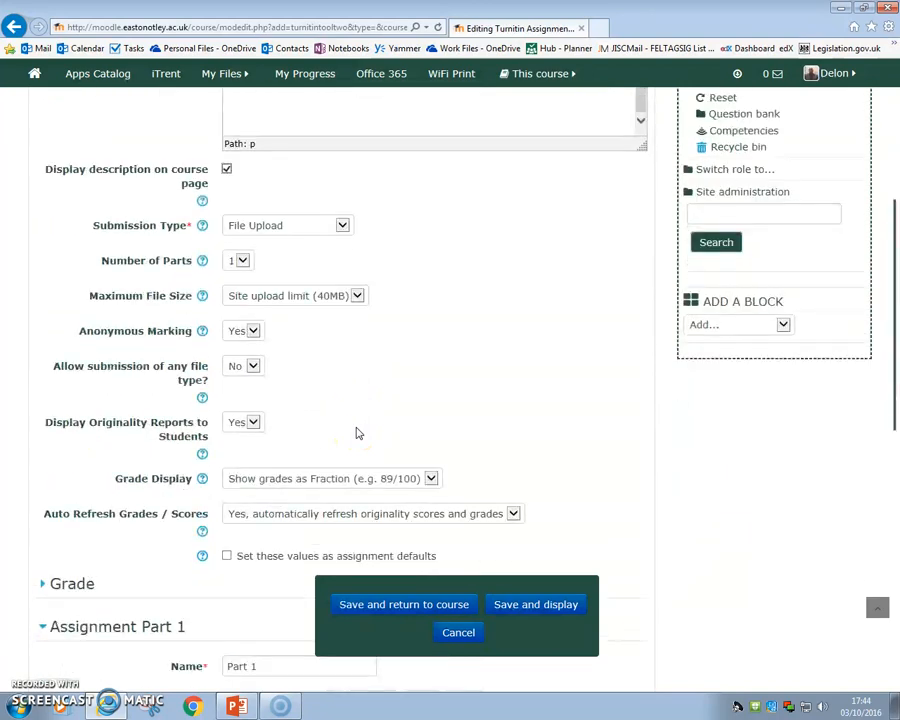
click(253, 335)
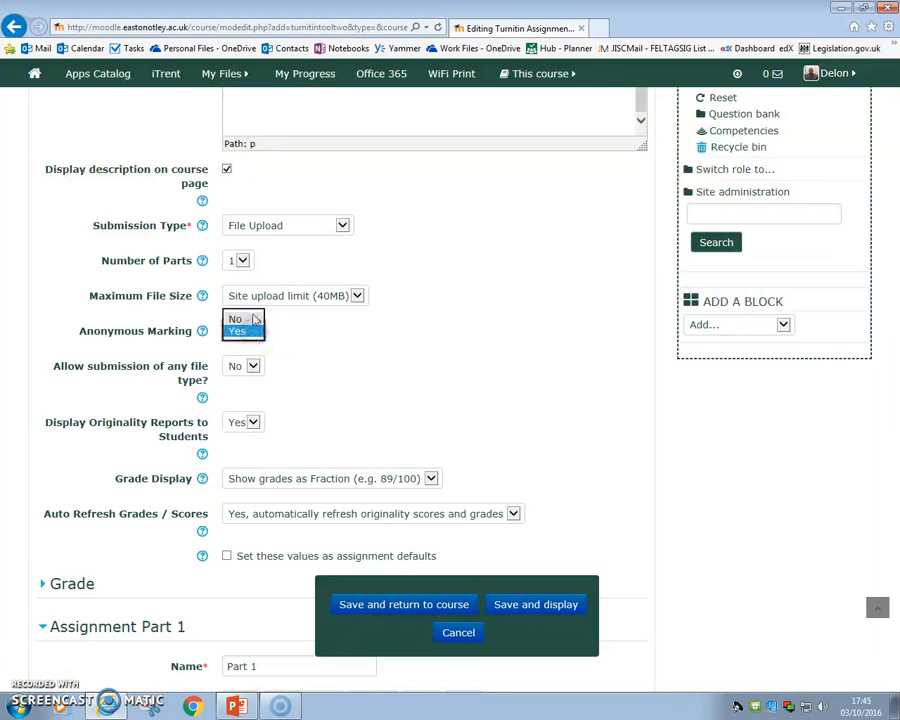
click(254, 318)
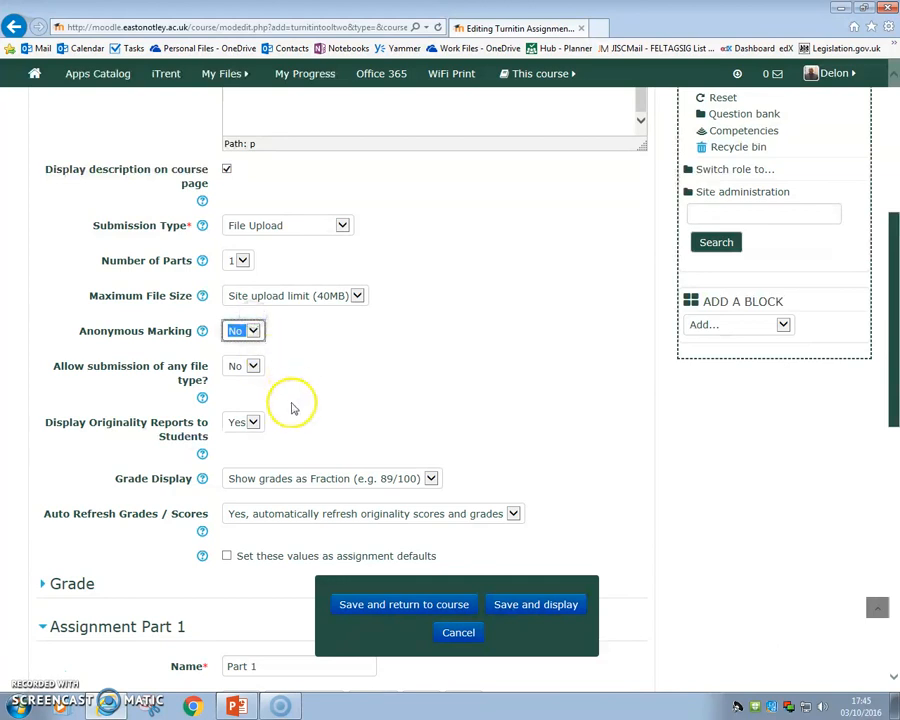
click(254, 368)
click(254, 378)
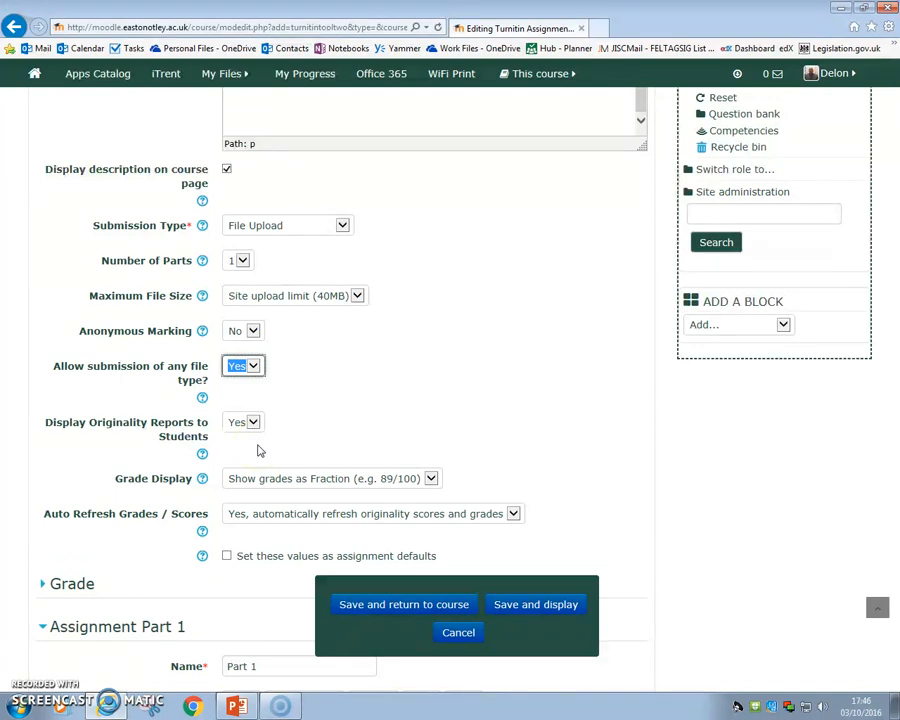
In the Originality Report Options, allow submissions after the due date and generate reports immediately with resubmissions allowed until the due date.
scroll(258, 451, down, 2)
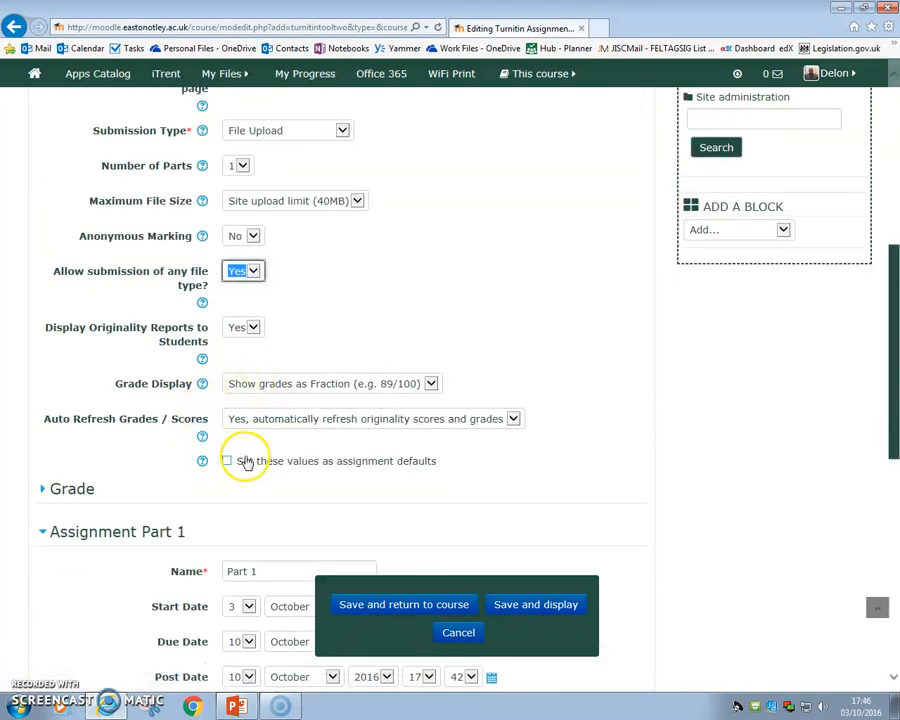
scroll(246, 462, down, 2)
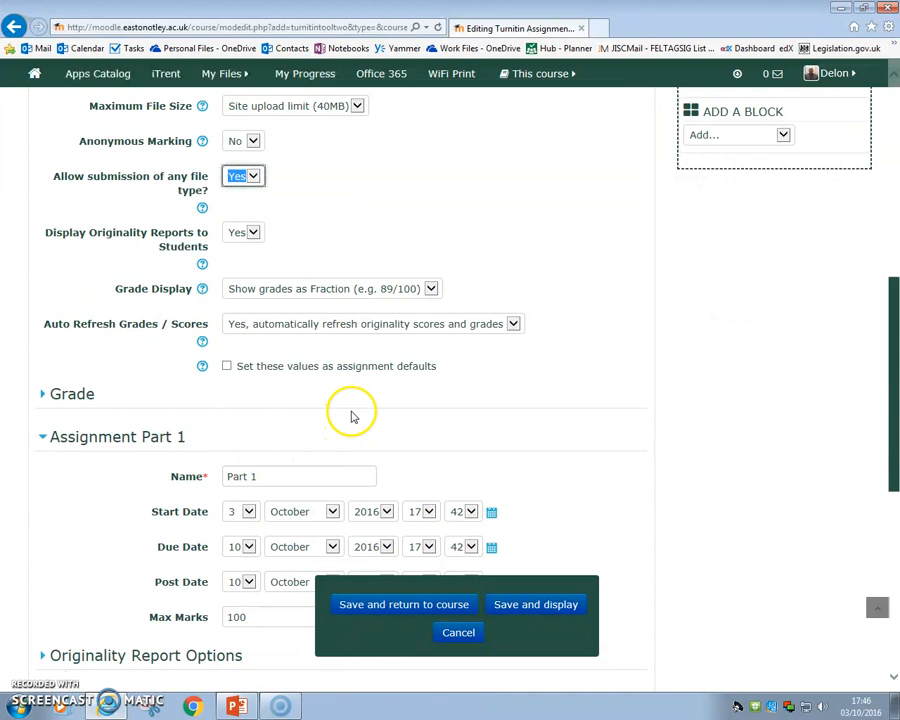
scroll(205, 416, down, 2)
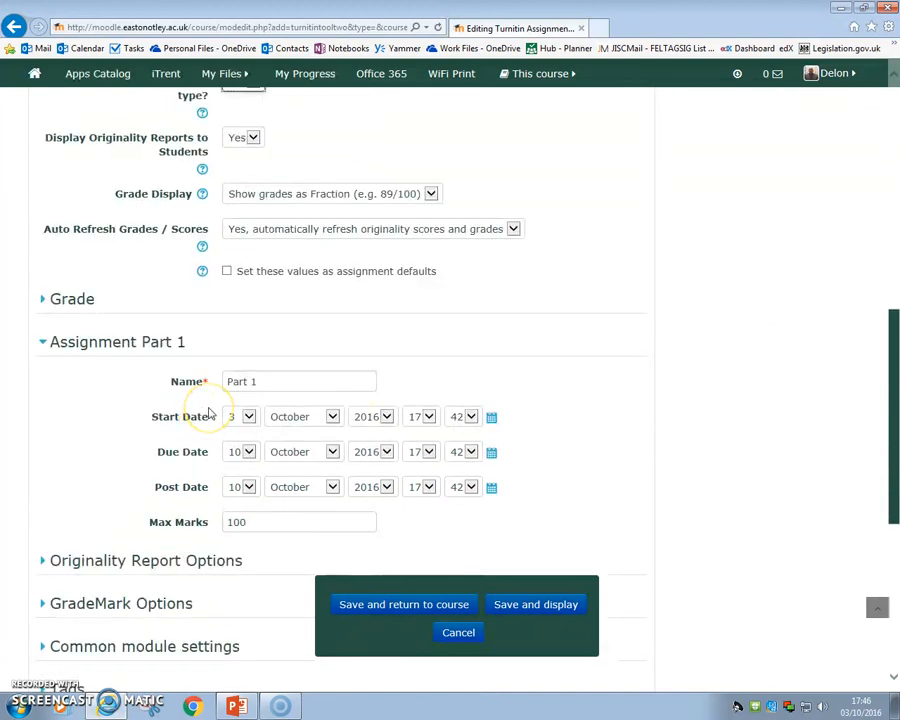
scroll(209, 413, down, 2)
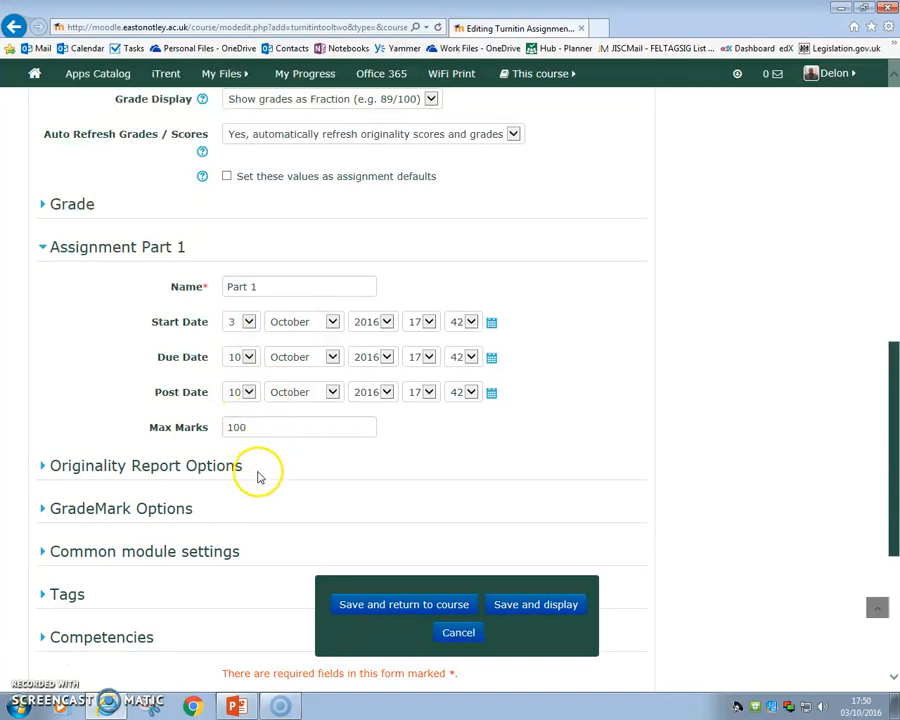
click(165, 475)
scroll(285, 472, down, 3)
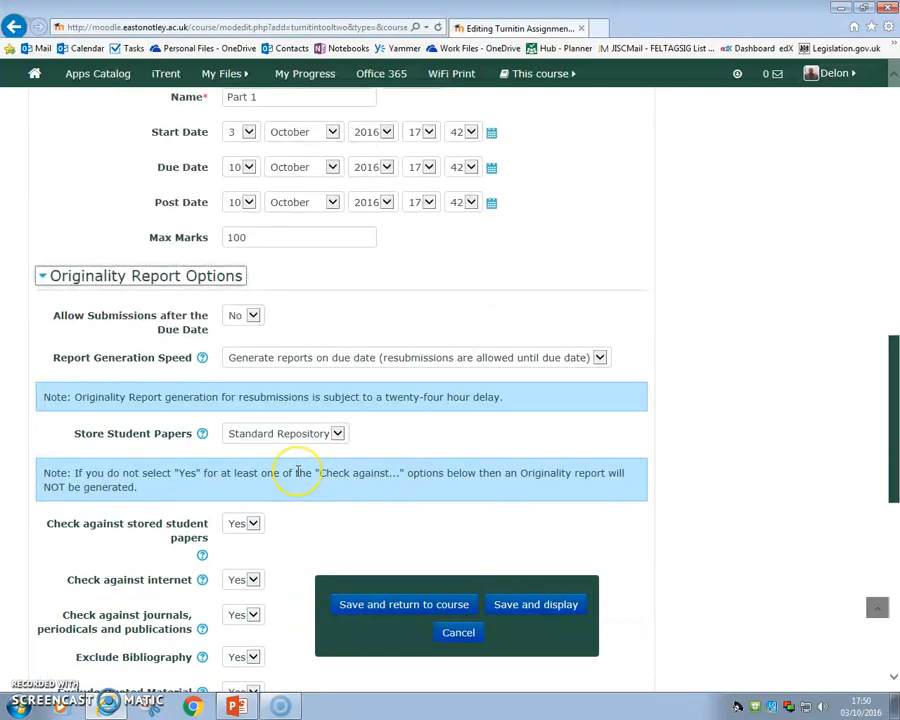
scroll(297, 475, down, 1)
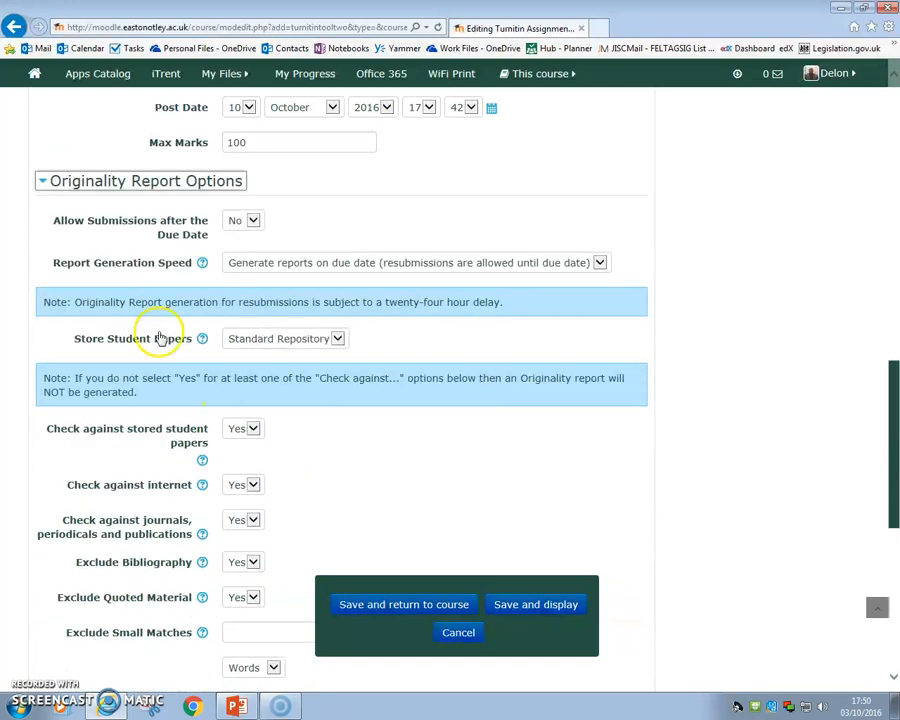
click(246, 228)
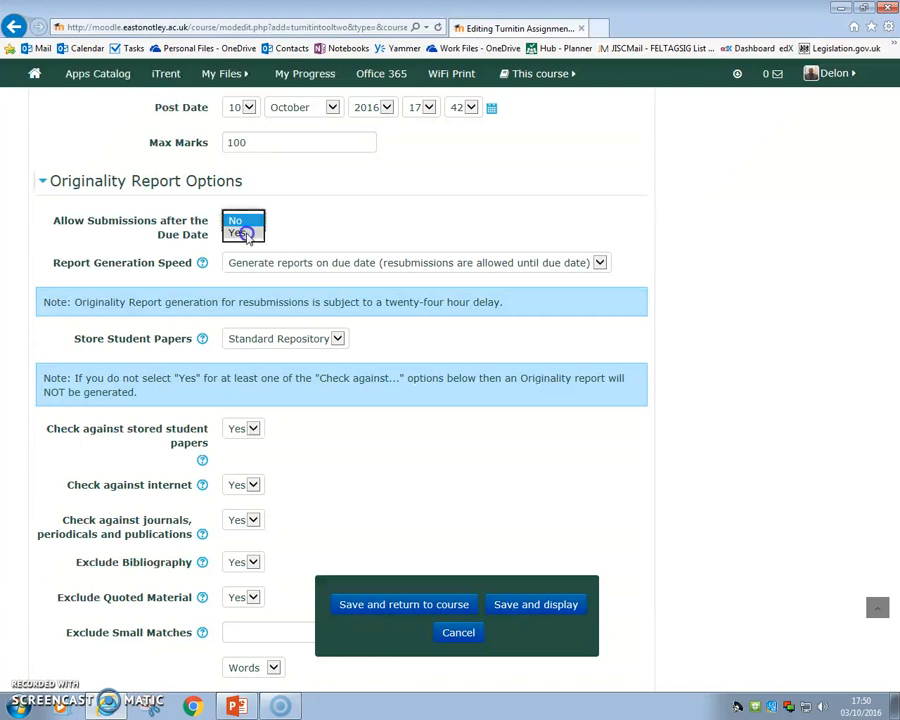
click(242, 233)
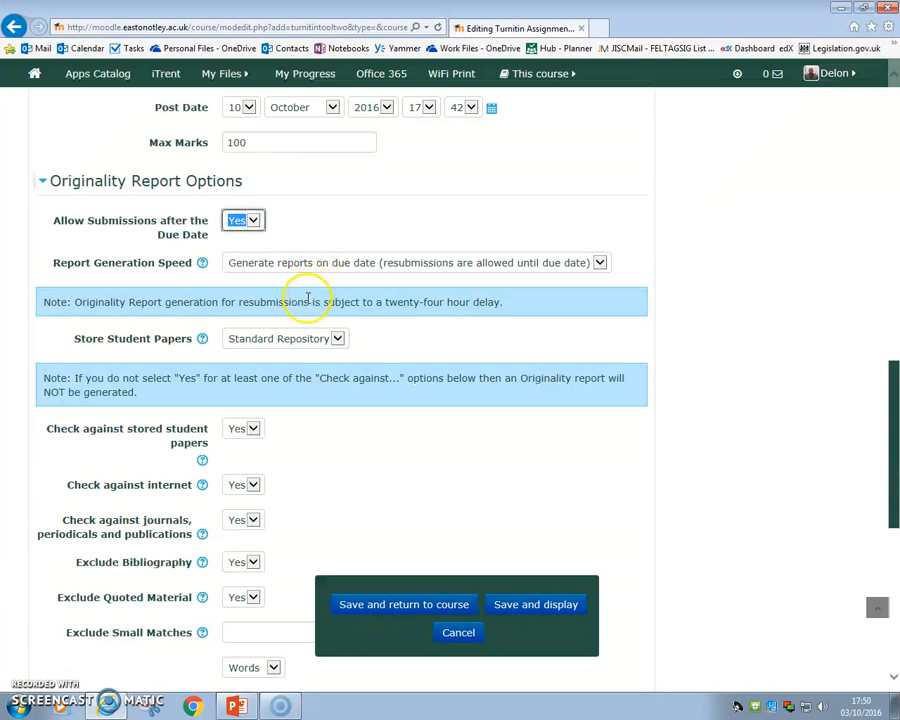
click(598, 264)
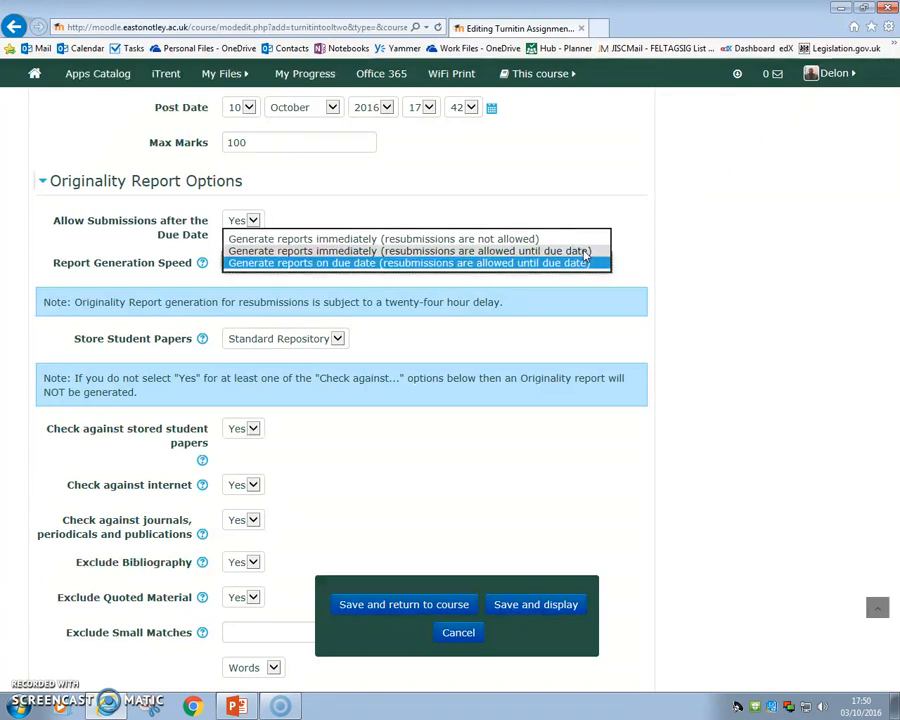
click(497, 251)
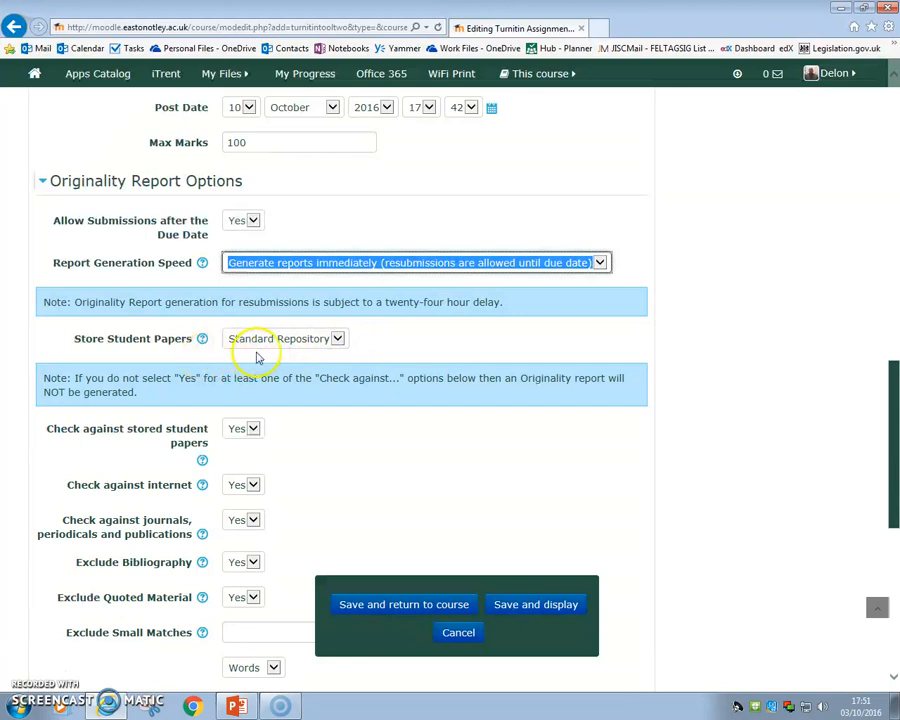
Enable the e-rater grammar check in the assignment's GradeMark Options.
scroll(268, 363, down, 2)
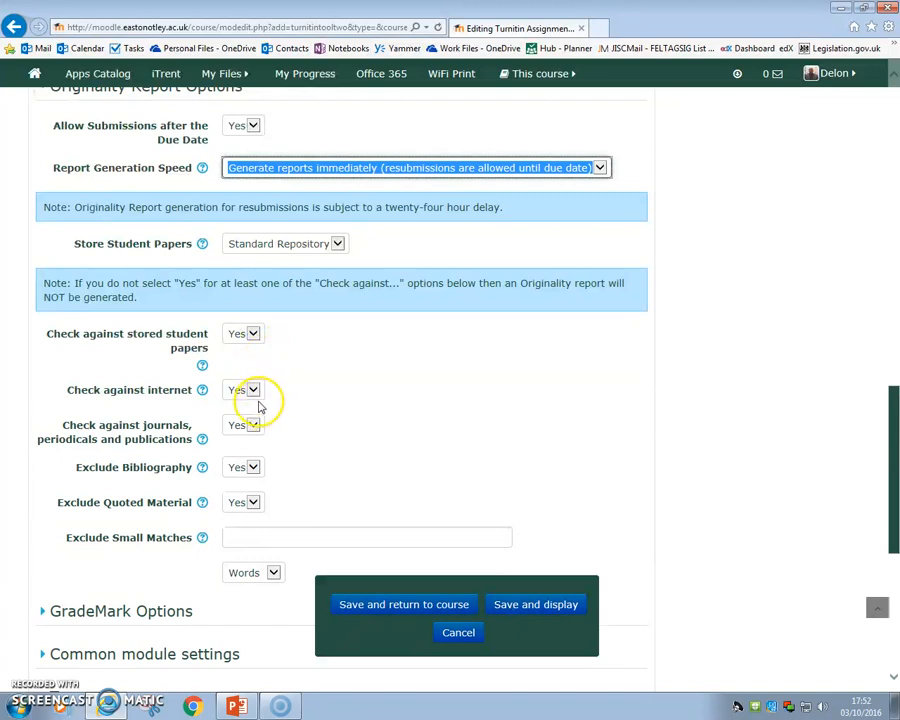
scroll(265, 408, down, 1)
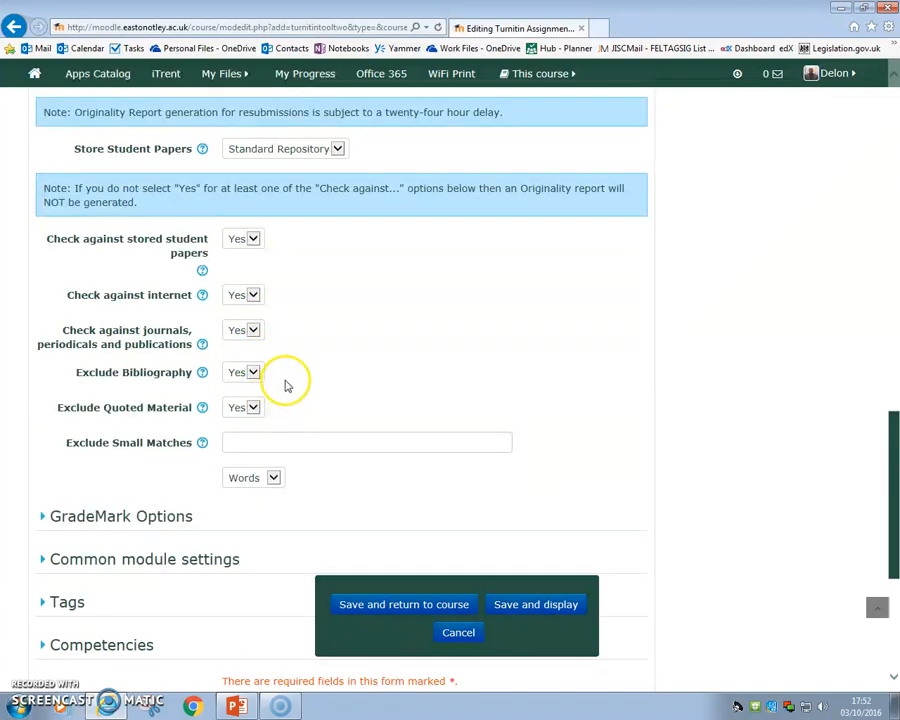
scroll(284, 382, down, 1)
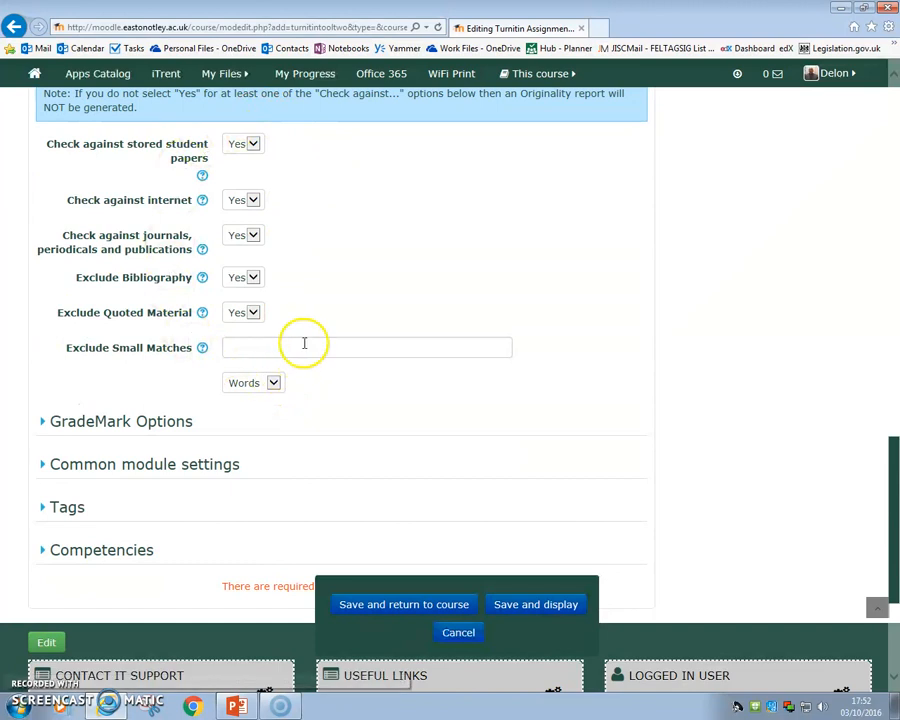
scroll(315, 354, down, 1)
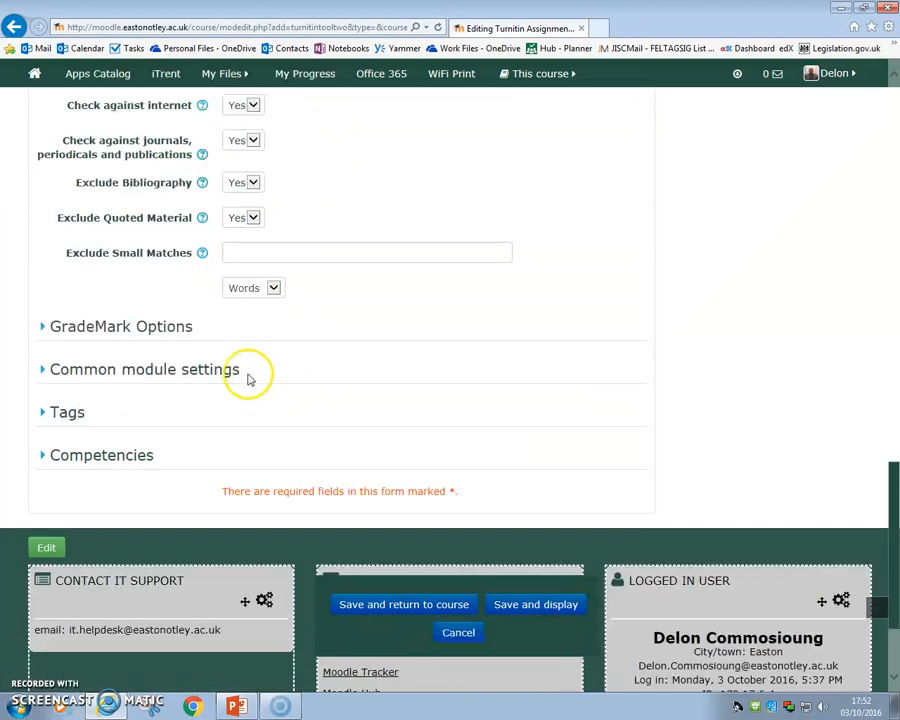
click(165, 330)
scroll(338, 320, down, 1)
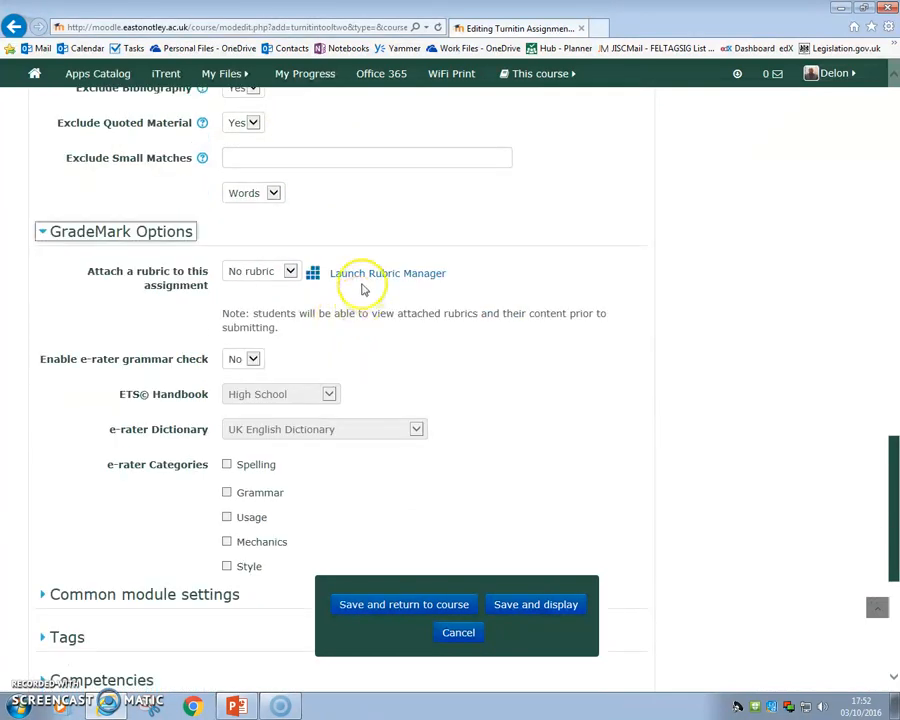
click(253, 362)
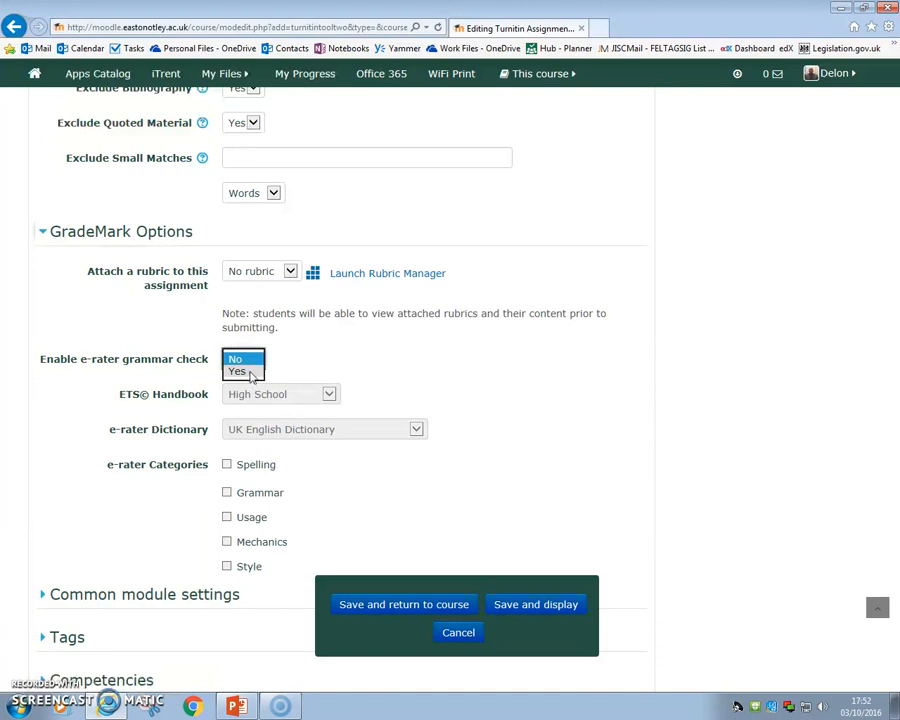
click(250, 372)
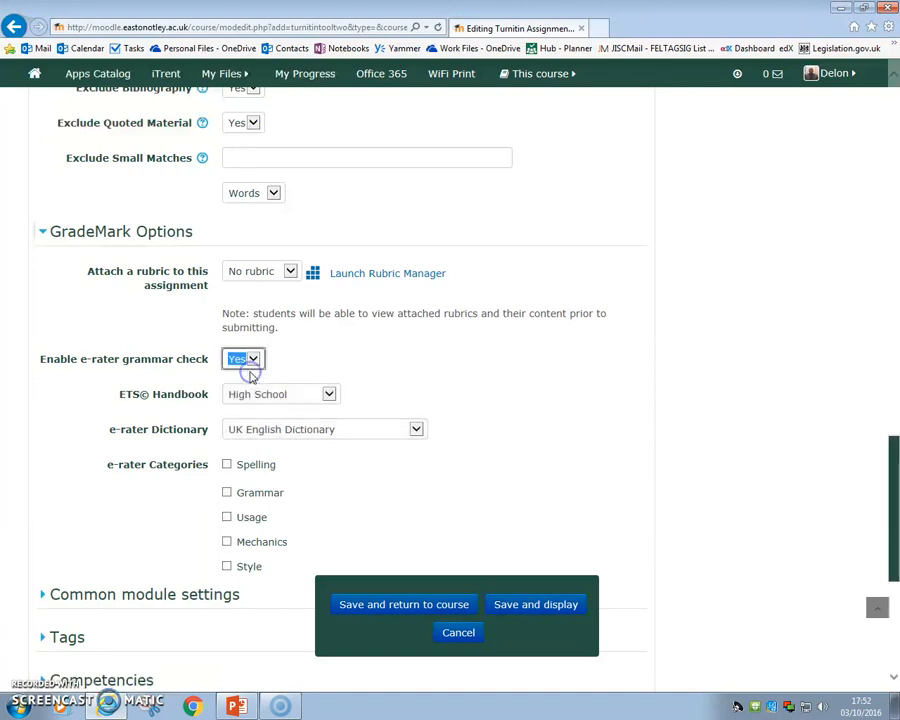
Select all e-rater categories: Spelling, Grammar, Usage, Mechanics and Style.
scroll(294, 383, down, 2)
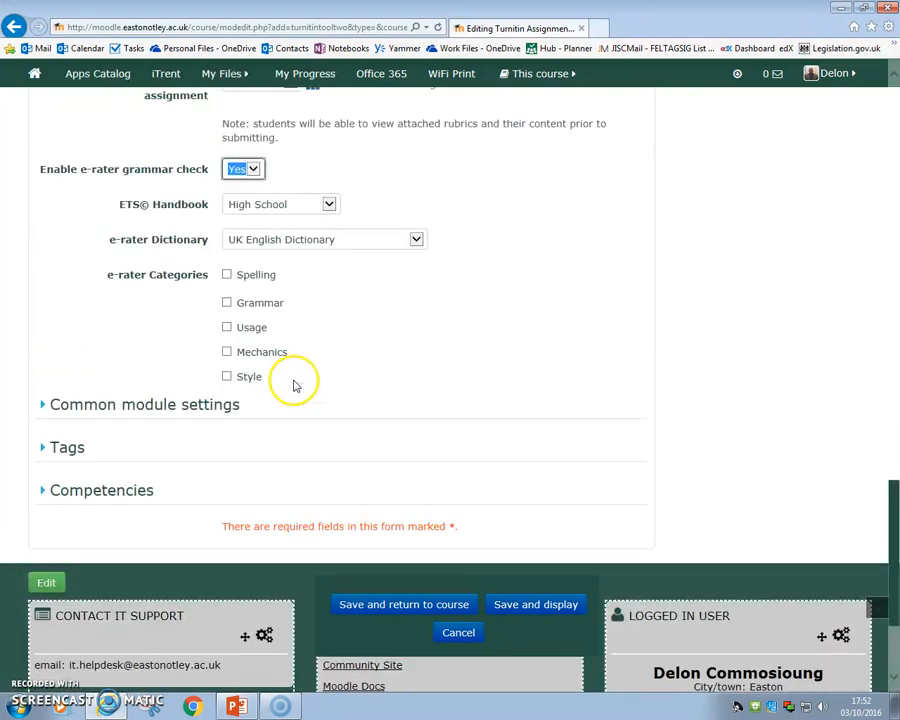
click(230, 276)
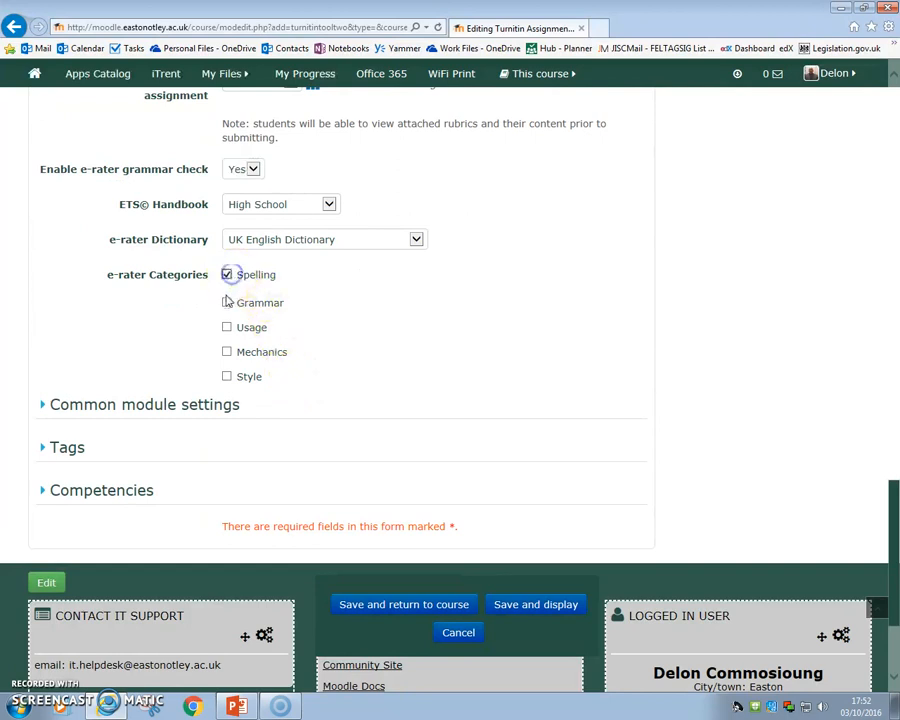
click(226, 305)
click(226, 329)
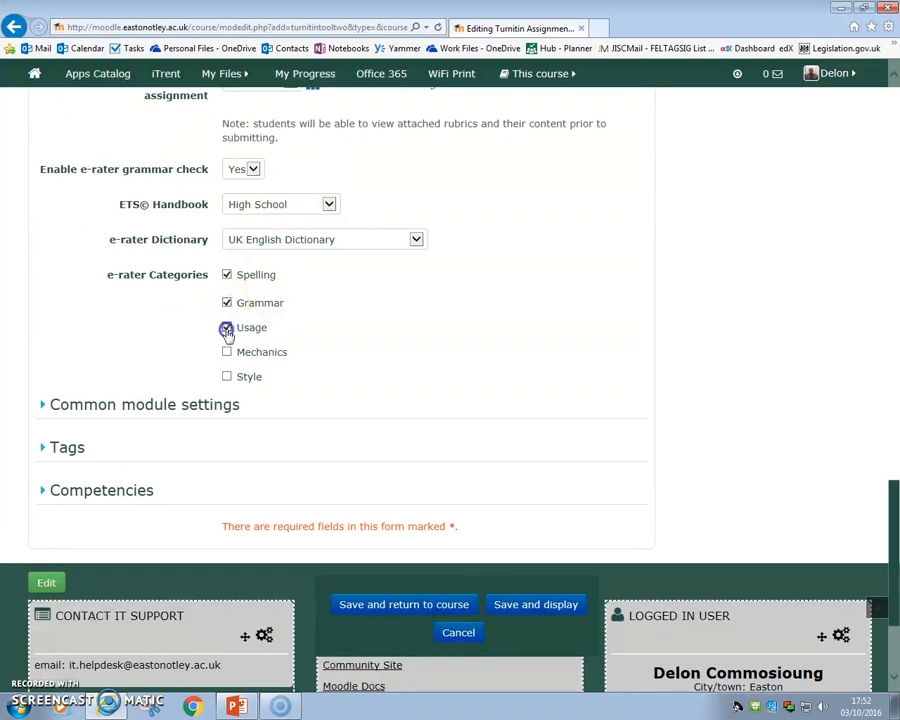
click(226, 354)
click(227, 376)
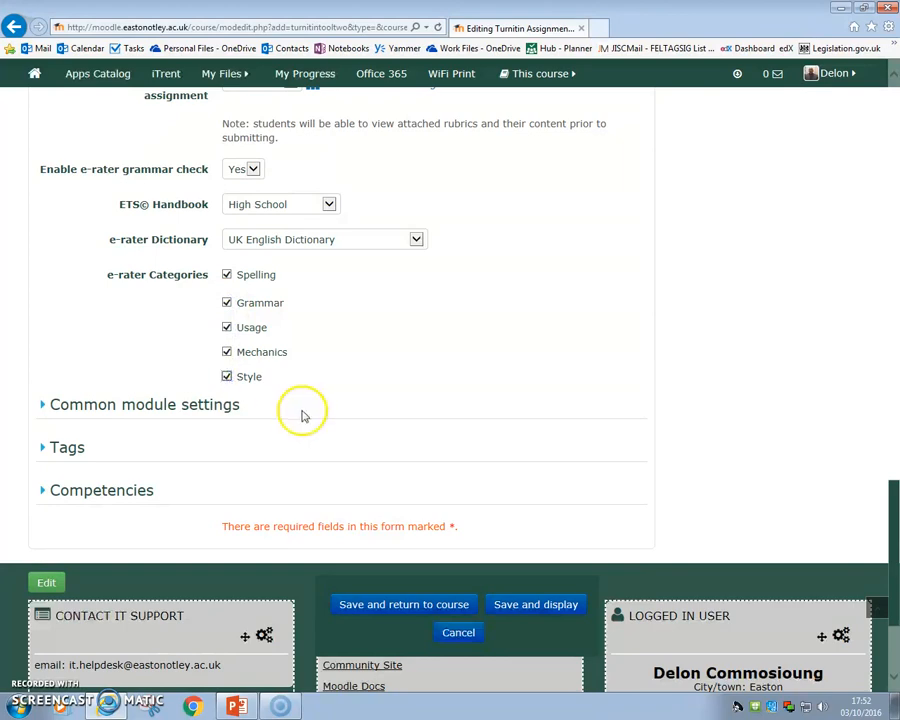
scroll(440, 314, up, 7)
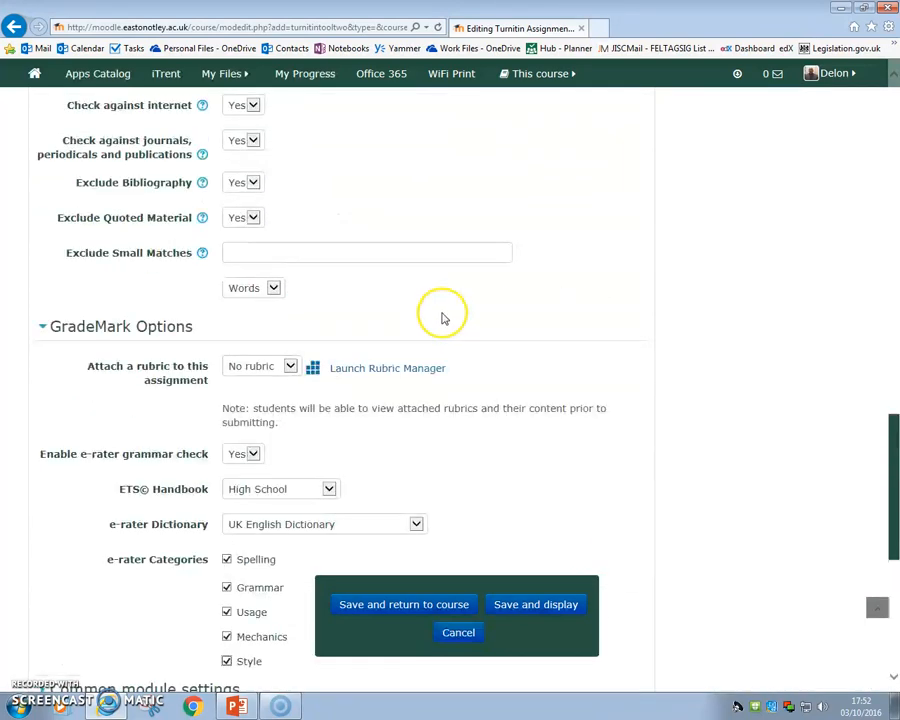
Review all the Turnitin assignment settings, from the assignment name and summary through to the e-rater categories.
scroll(440, 316, up, 2)
click(476, 339)
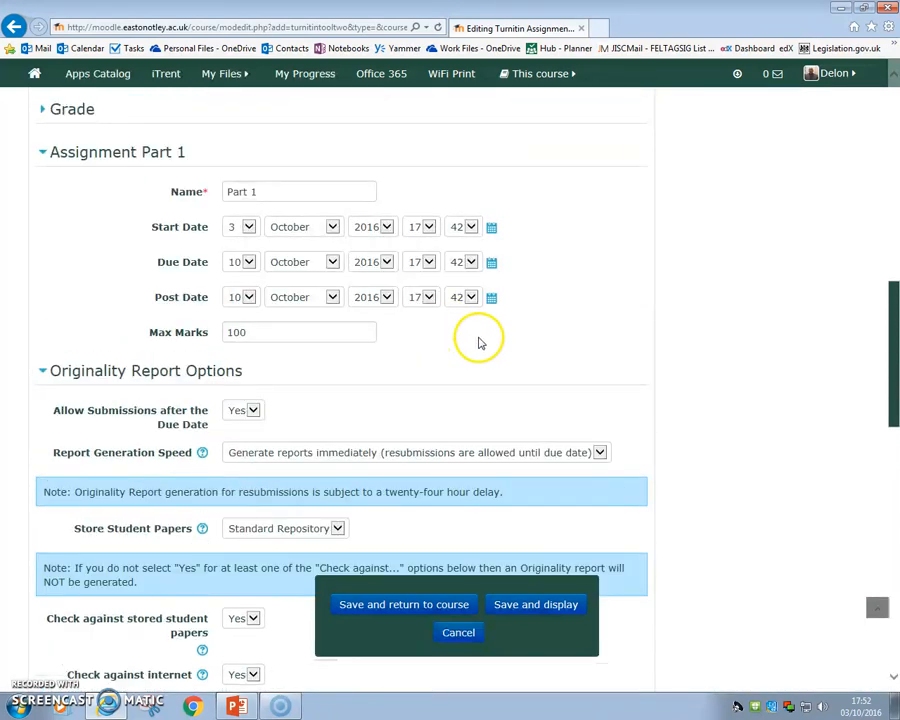
scroll(478, 341, up, 3)
scroll(479, 343, up, 4)
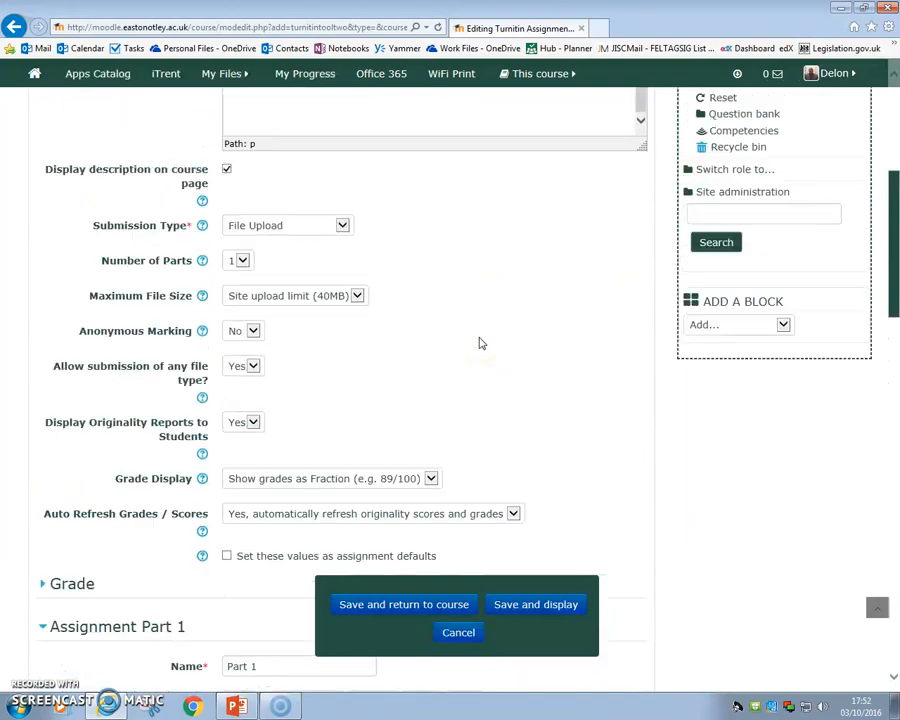
scroll(478, 342, up, 2)
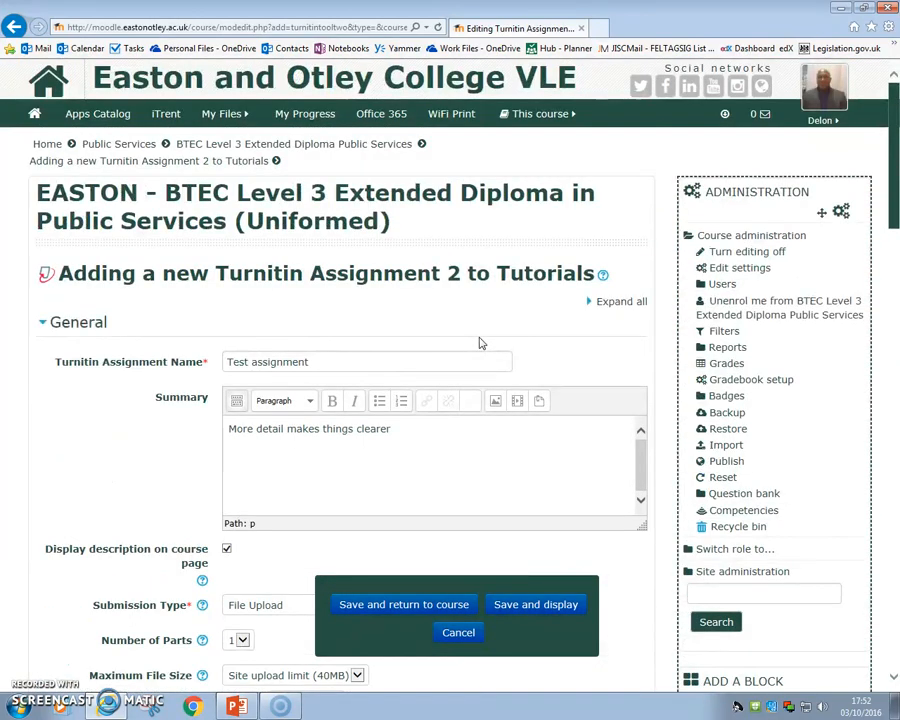
scroll(478, 342, down, 6)
click(481, 348)
scroll(481, 350, down, 12)
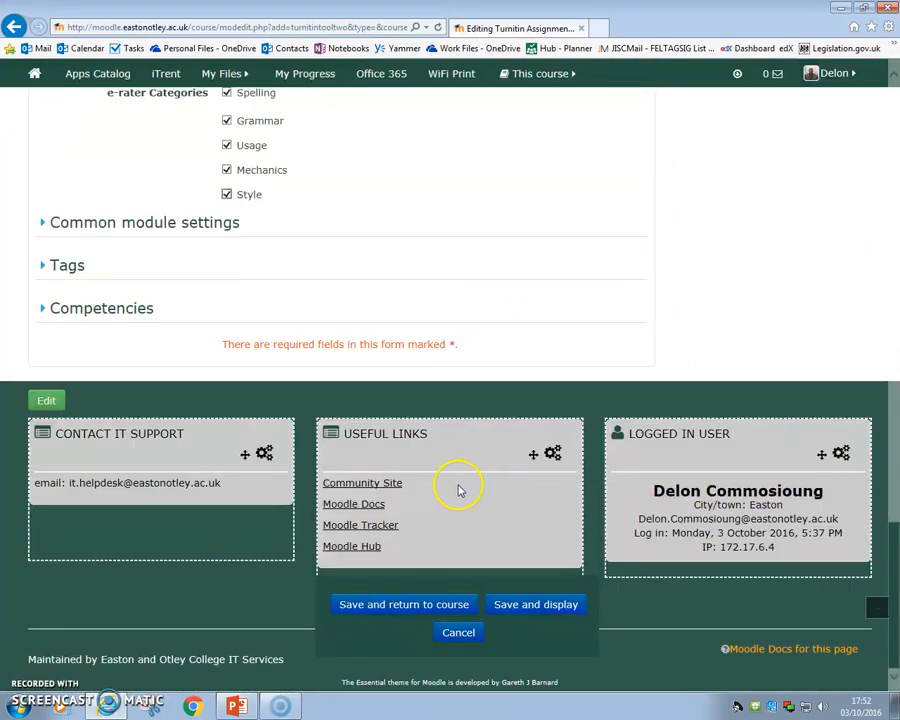
Save the assignment, return to the course, and show the Tutorials section to locate Test assignment.
click(415, 608)
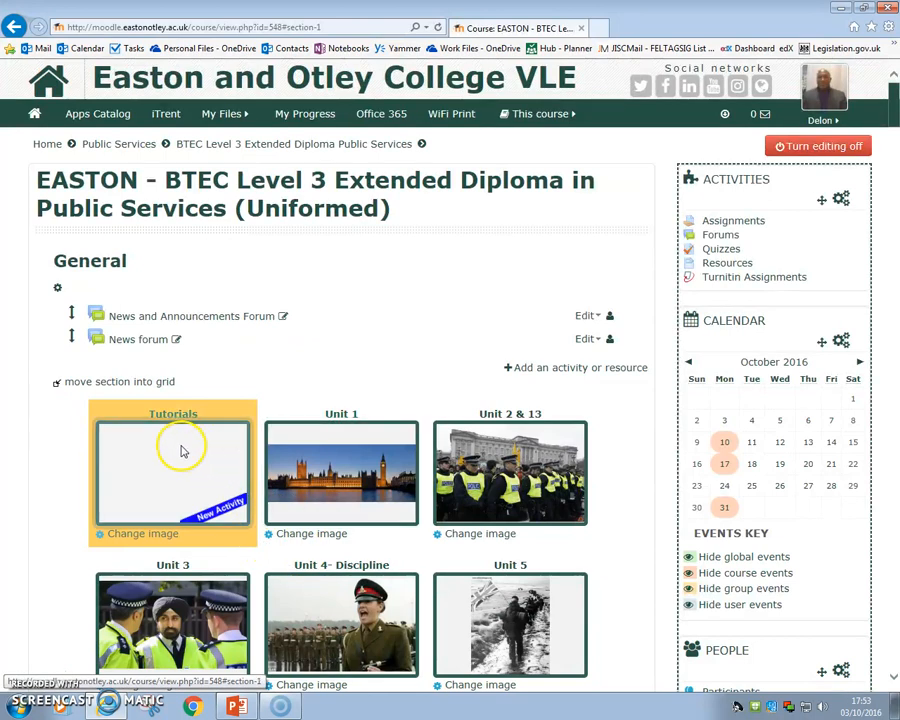
click(215, 516)
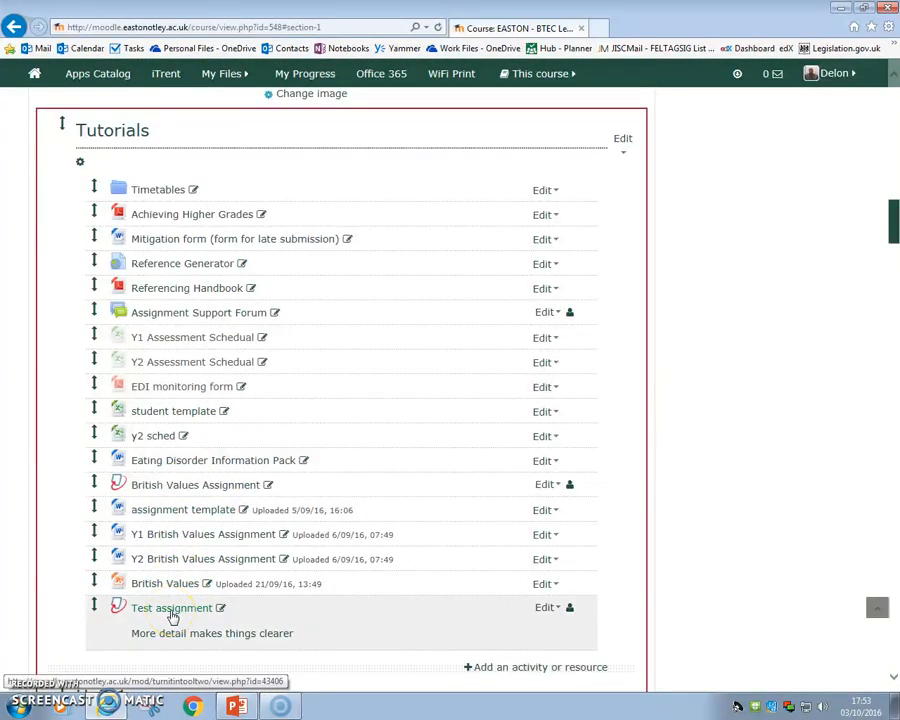
click(138, 615)
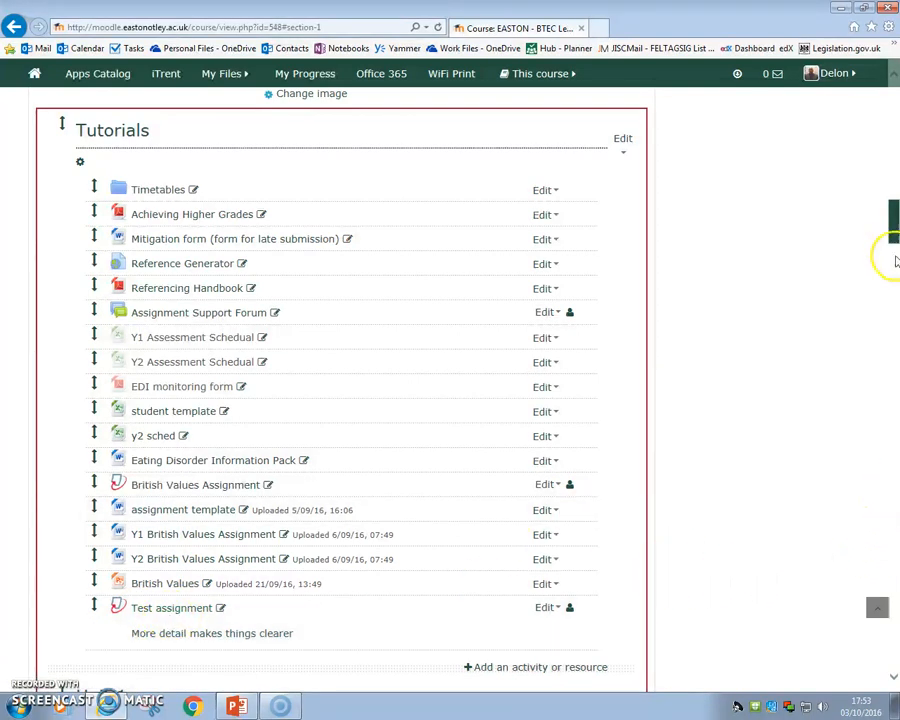
Switch the course role to Student.
drag(894, 227, 897, 157)
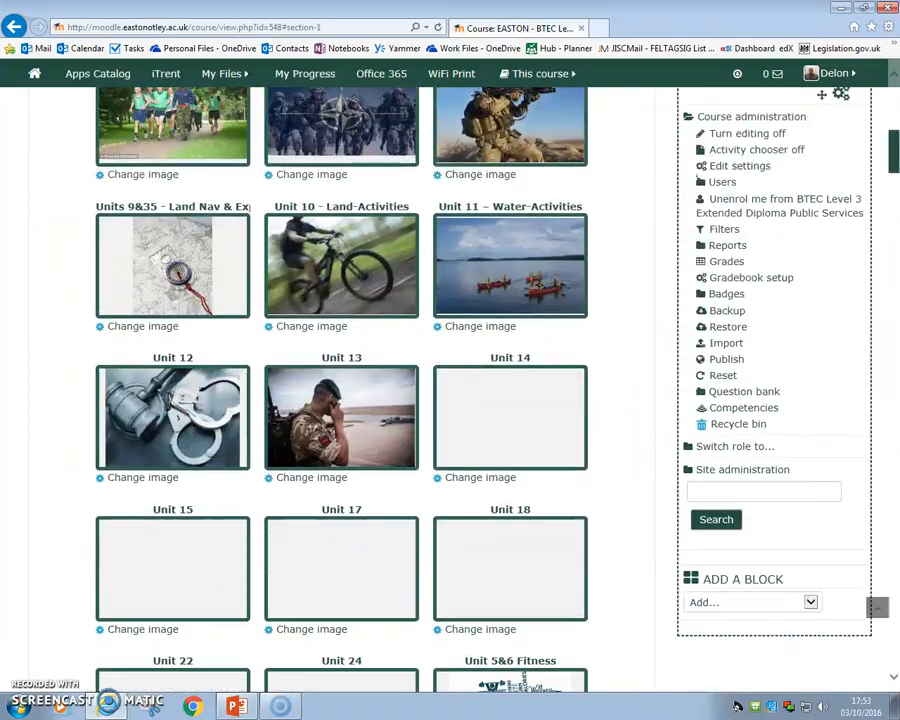
click(741, 450)
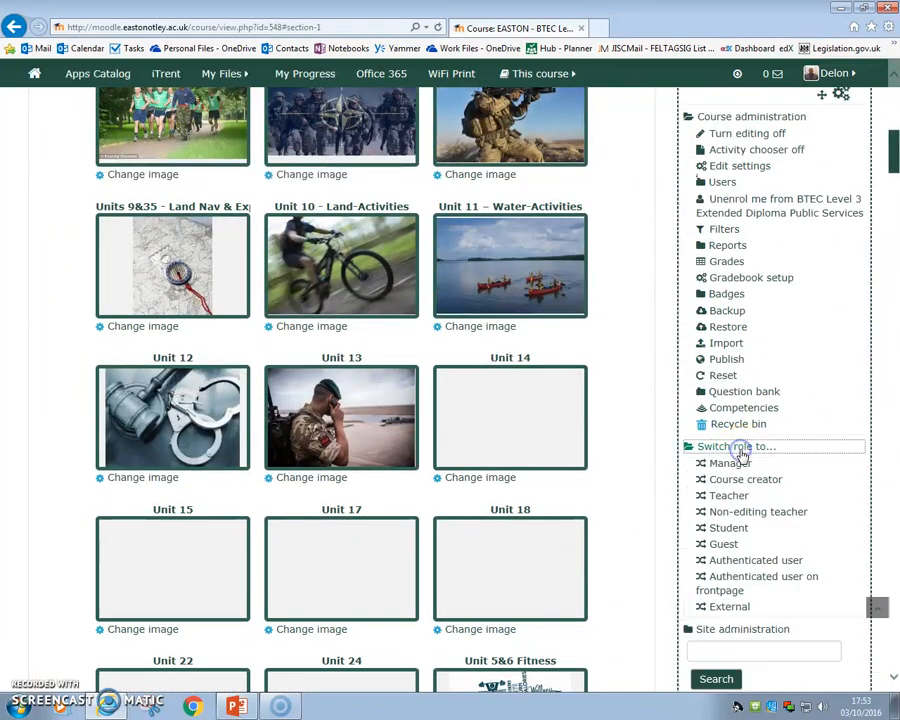
click(728, 529)
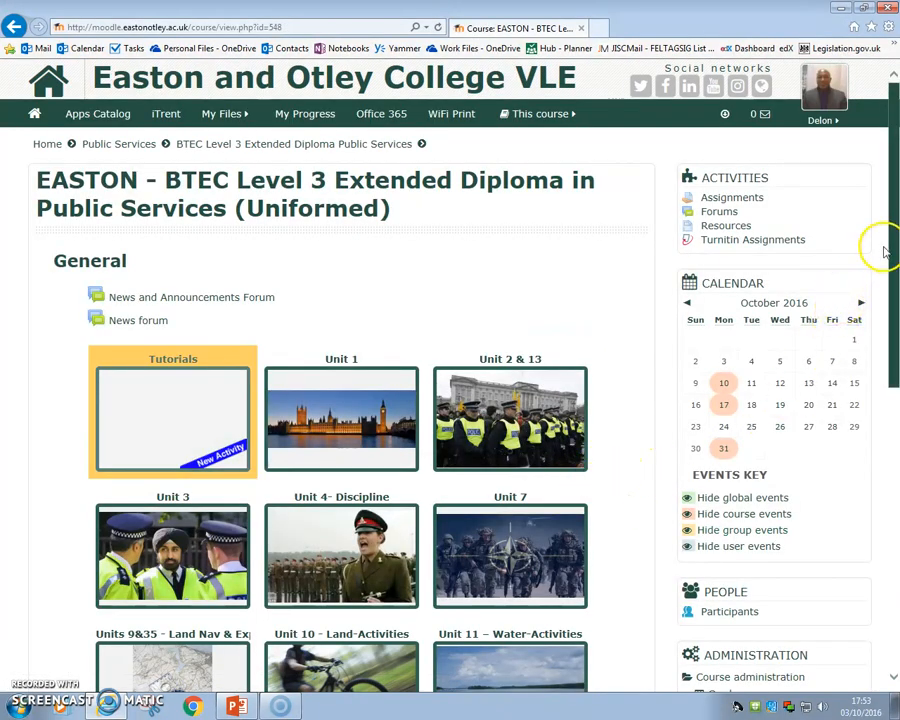
Open Test assignment from the Tutorials section in the student view.
drag(895, 245, 893, 299)
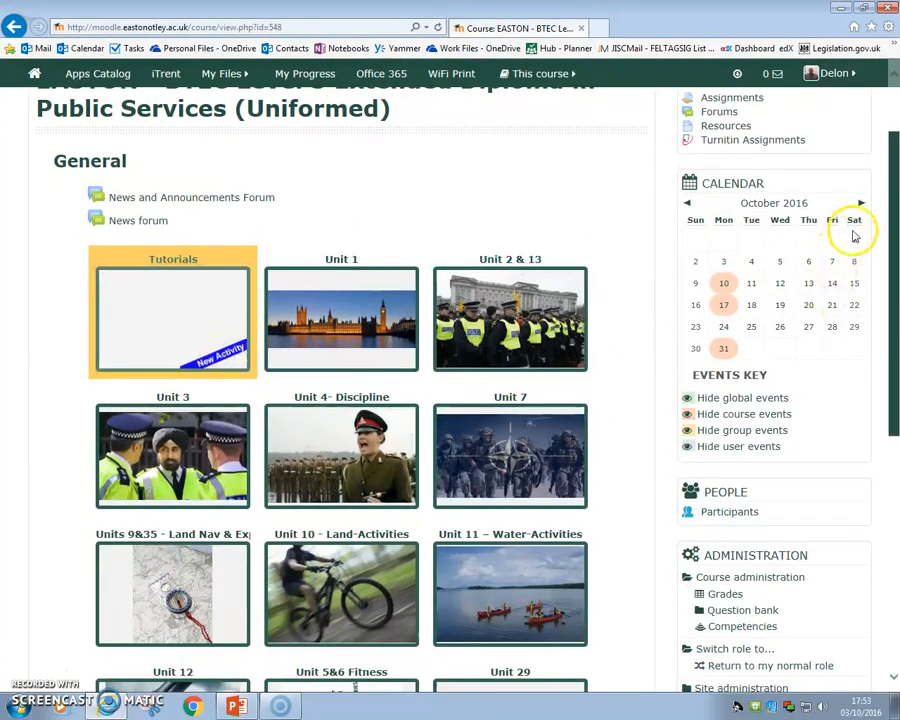
click(181, 332)
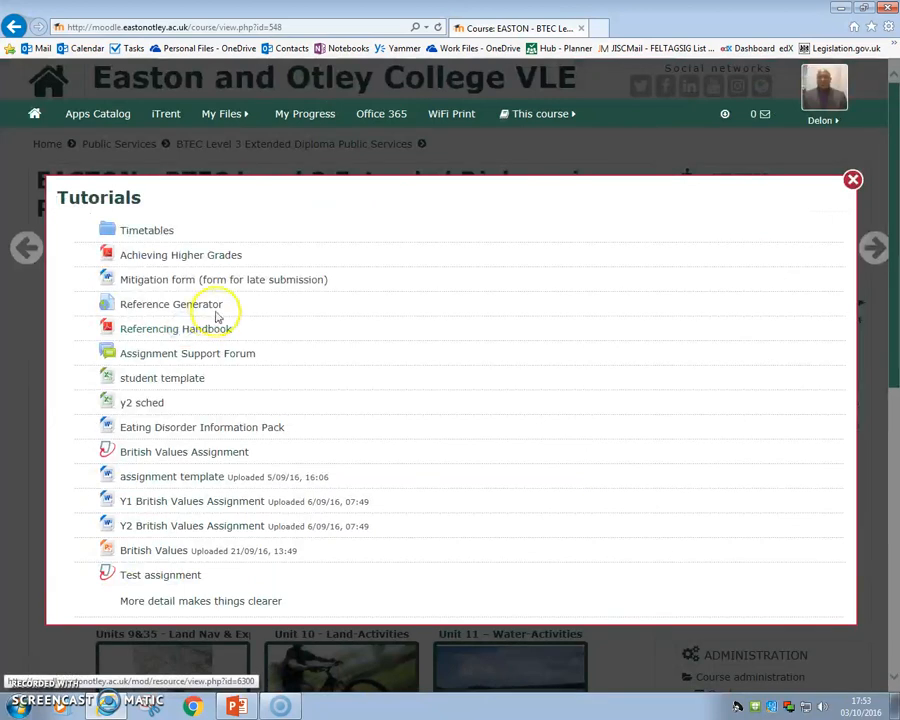
click(166, 582)
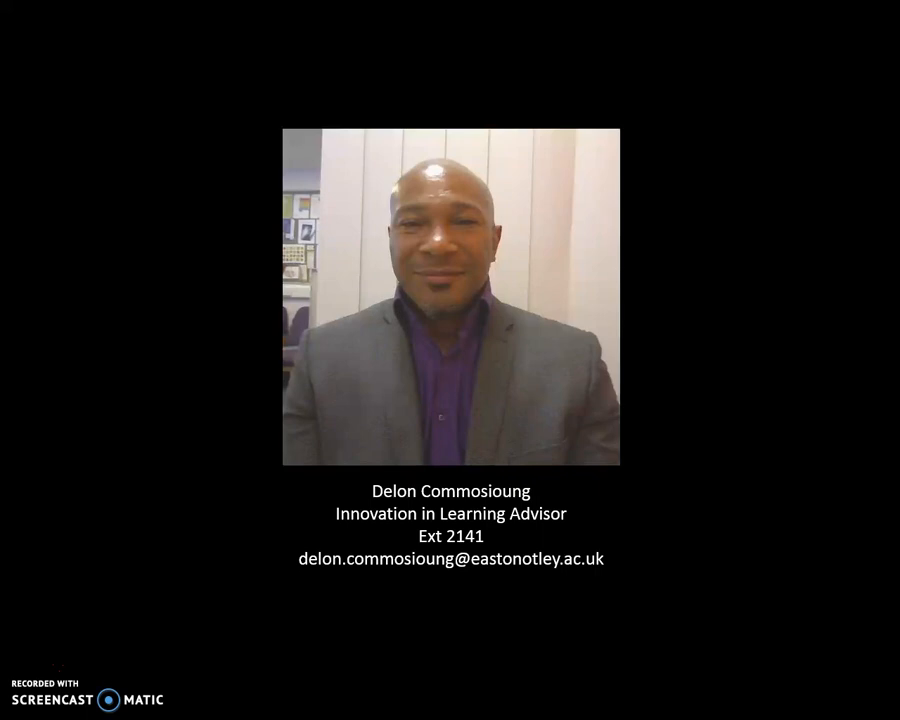
click(266, 638)
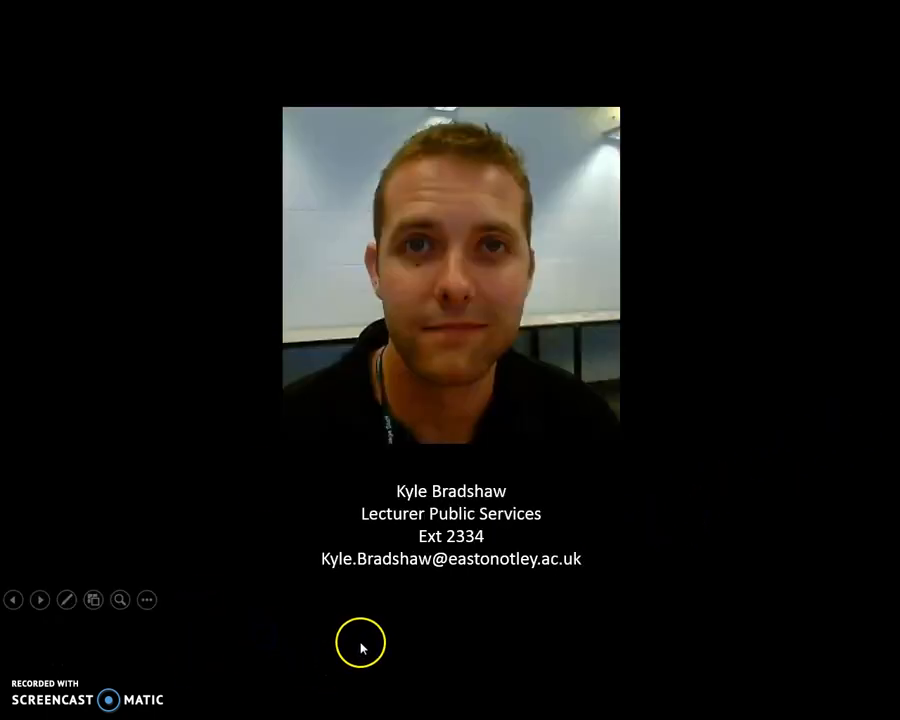